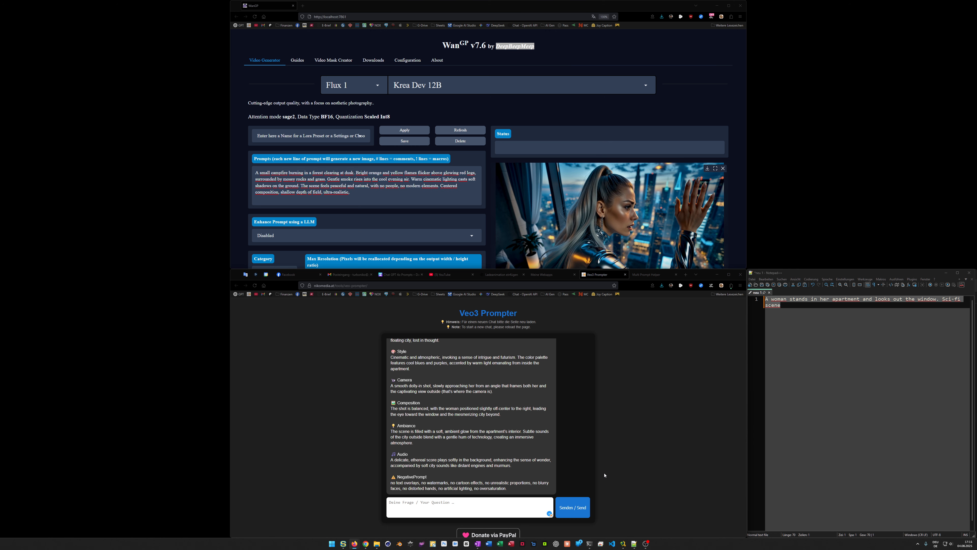
Review the structured Veo3 prompt for the sci-fi apartment scene and request it again with the message "json format please"
{"action": "scroll", "coordinate": [496, 456], "scroll_direction": "up", "scroll_amount": 3}
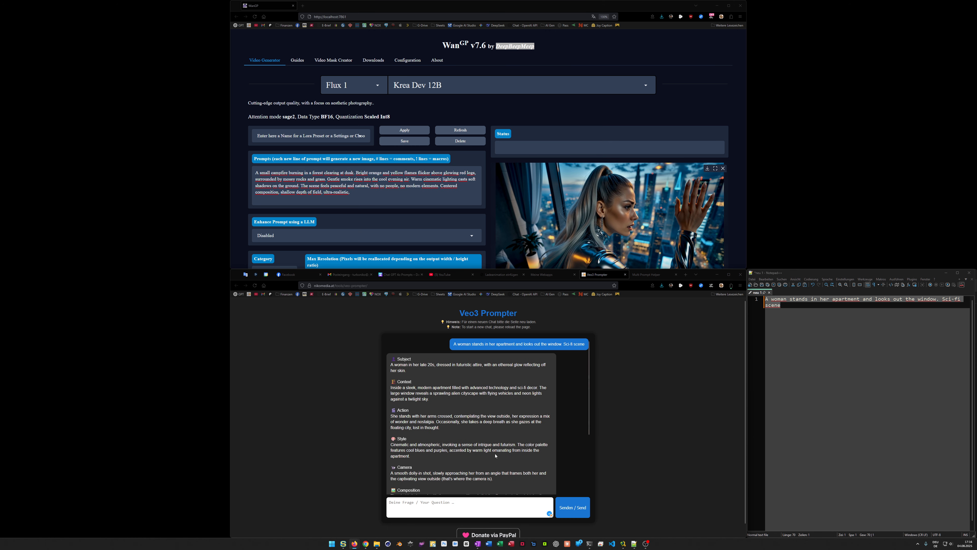
{"action": "scroll", "coordinate": [495, 455], "scroll_direction": "down", "scroll_amount": 3}
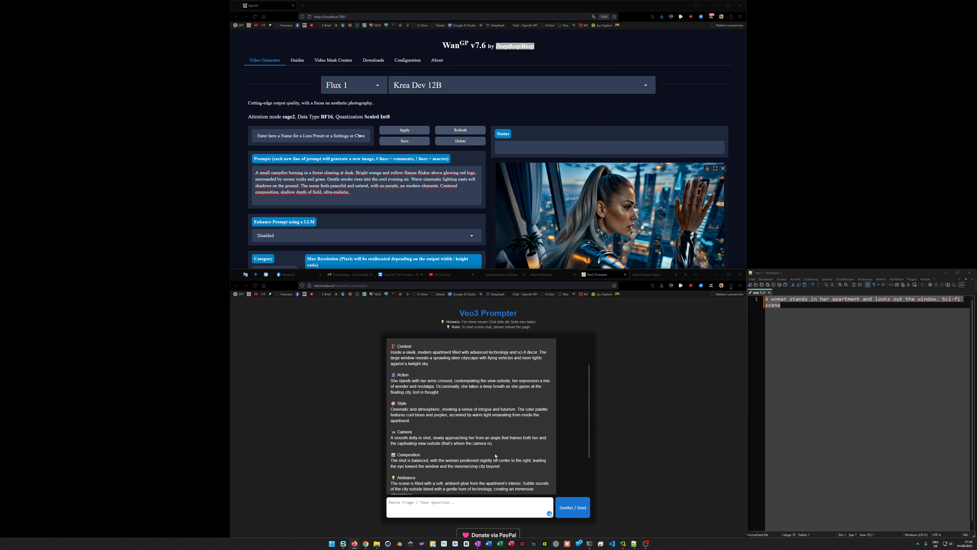
{"action": "scroll", "coordinate": [496, 456], "scroll_direction": "up", "scroll_amount": 3}
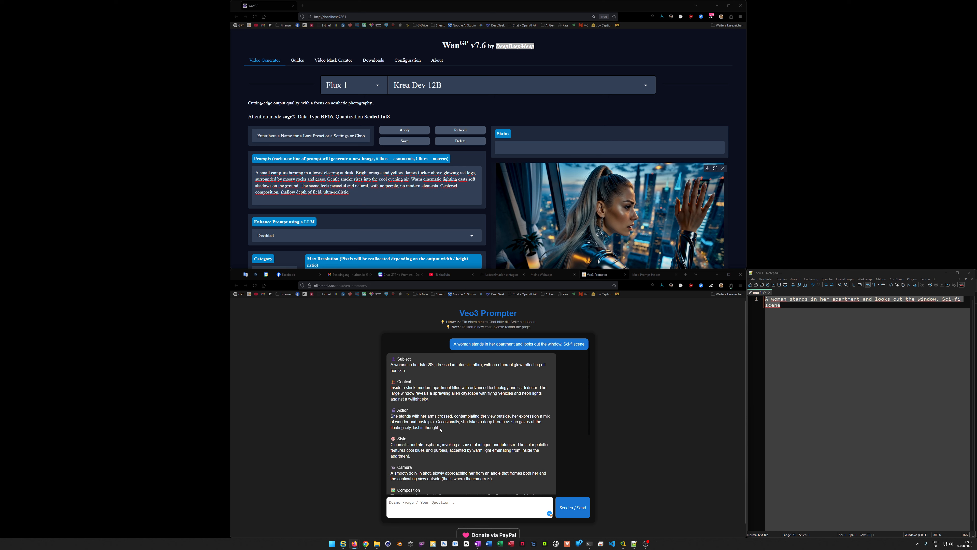
{"action": "left_click", "coordinate": [450, 504]}
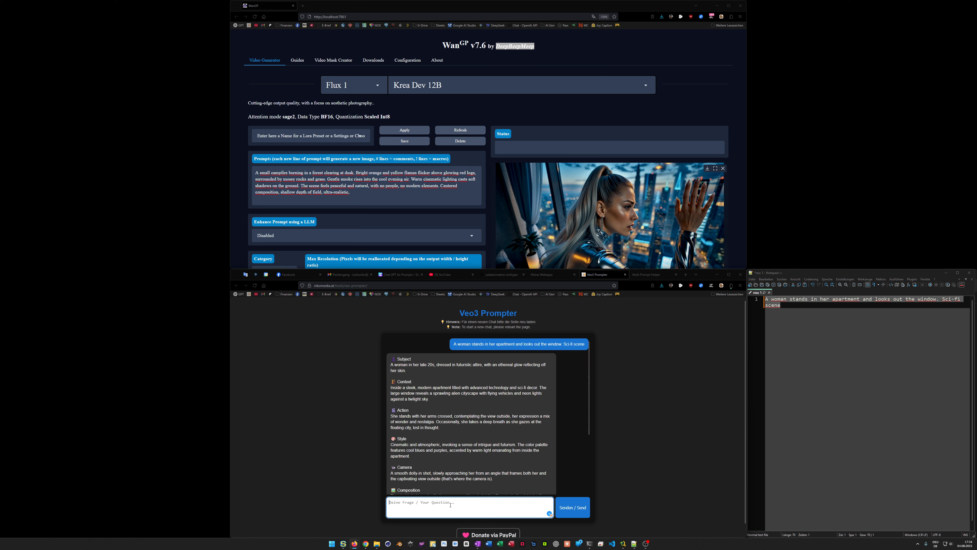
{"action": "type", "text": "json forma"}
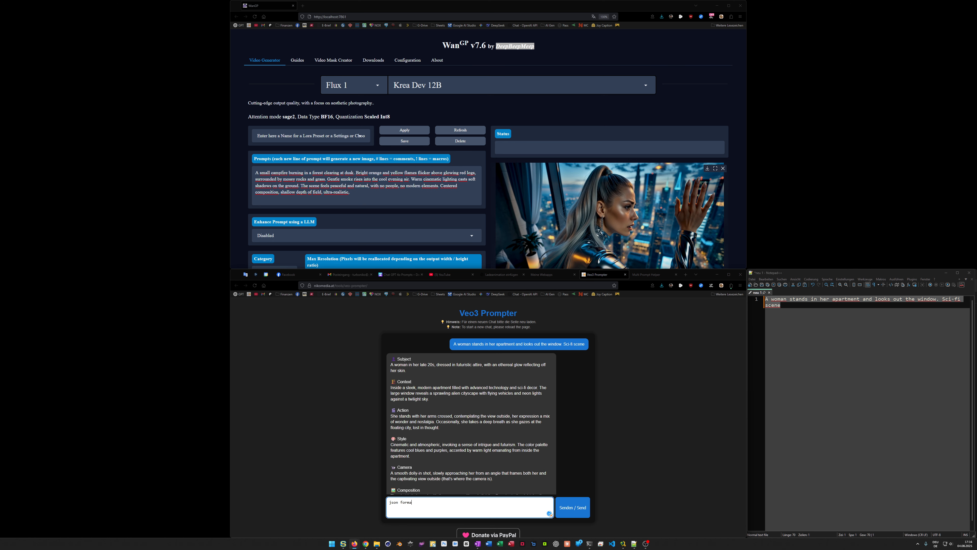
{"action": "key", "text": "Return"}
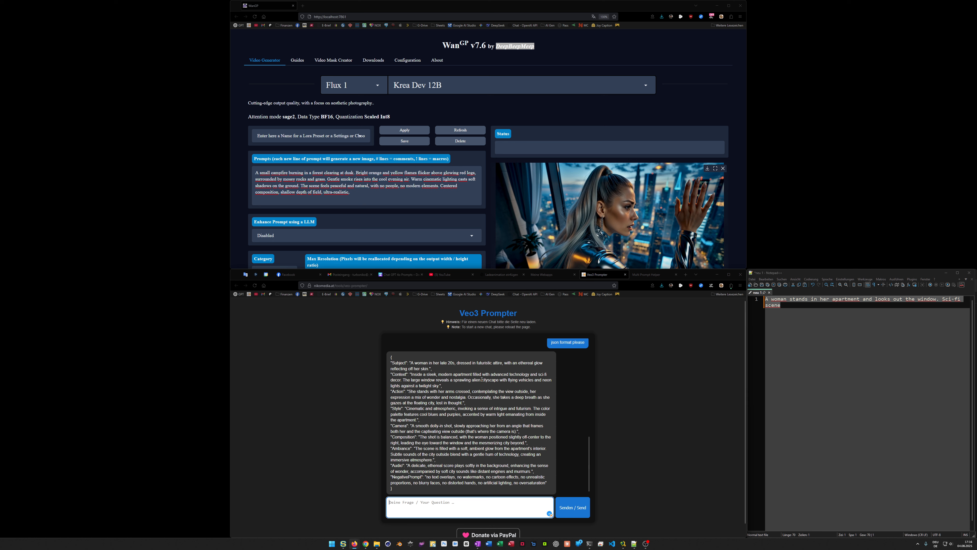
Switch to the Multi Prompt Helper page, examine its list of target models, and return to Veo3 Prompter
{"action": "left_click", "coordinate": [647, 274]}
{"action": "left_click", "coordinate": [478, 343]}
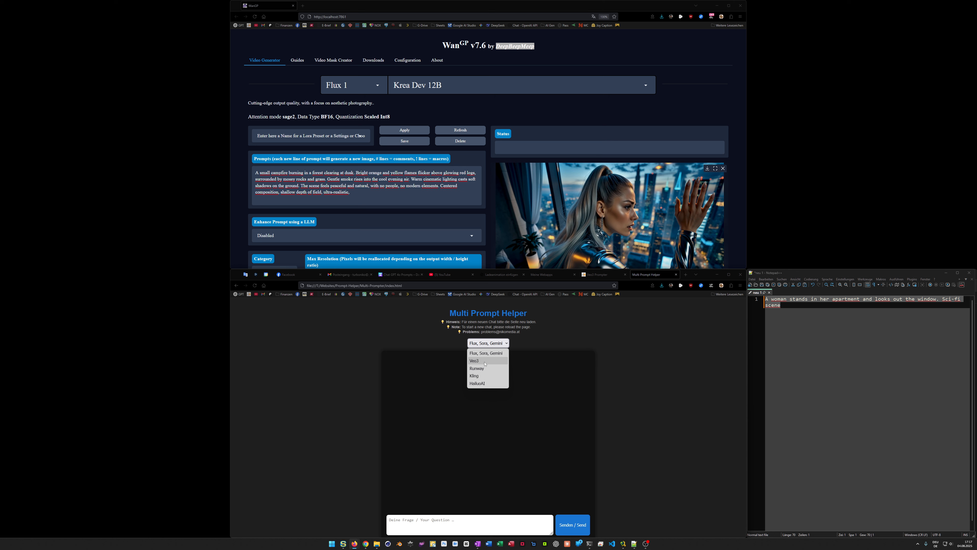
{"action": "left_click", "coordinate": [454, 346]}
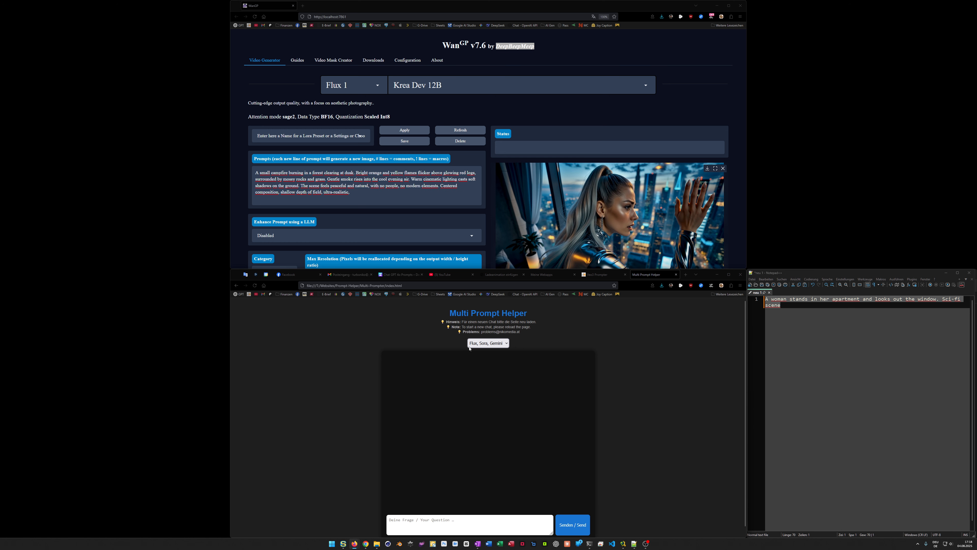
{"action": "left_click", "coordinate": [480, 345]}
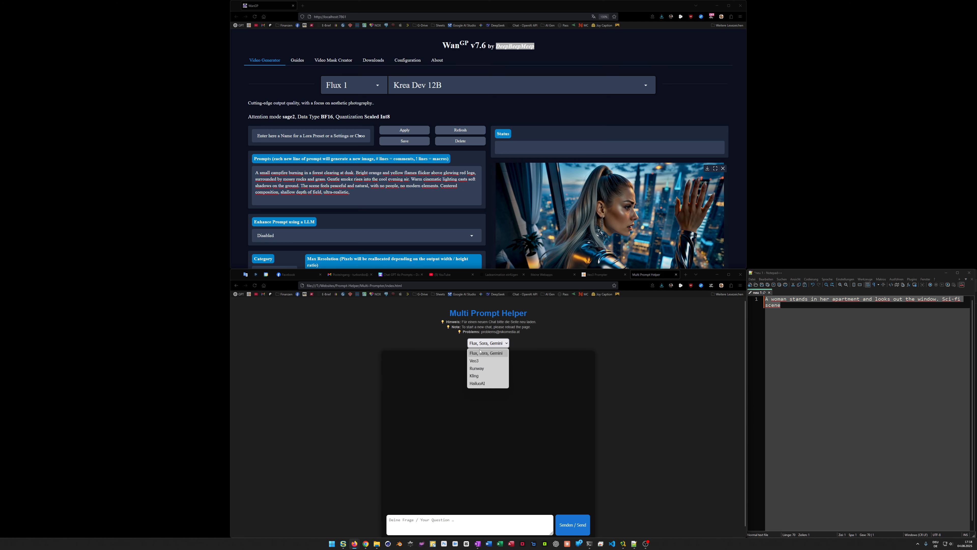
{"action": "left_click", "coordinate": [599, 276]}
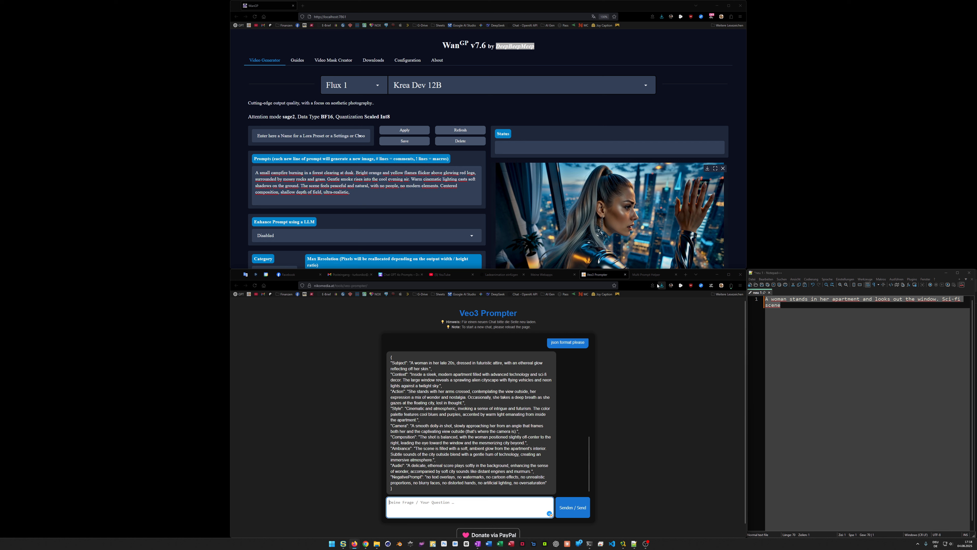
In Multi Prompt Helper, send "A woman stands in her apartment and looks out the window. Sci-fi scene" for the Flux, Sora, Gemini model option
{"action": "left_click", "coordinate": [654, 275]}
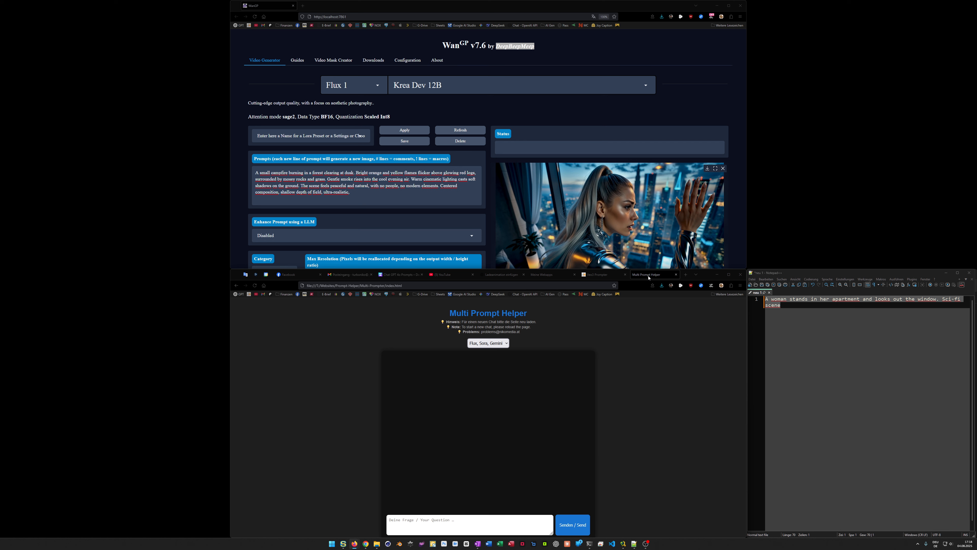
{"action": "left_click", "coordinate": [495, 343]}
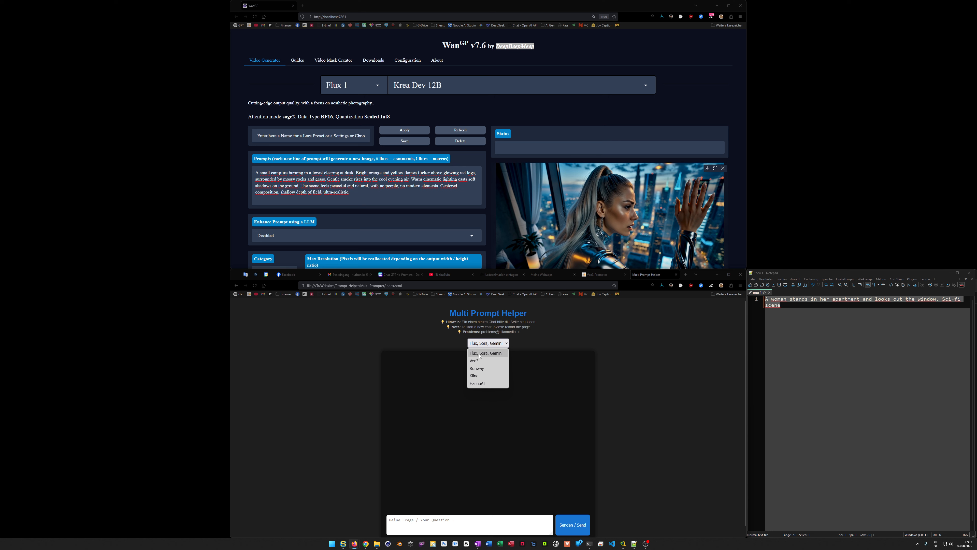
{"action": "left_click", "coordinate": [477, 344]}
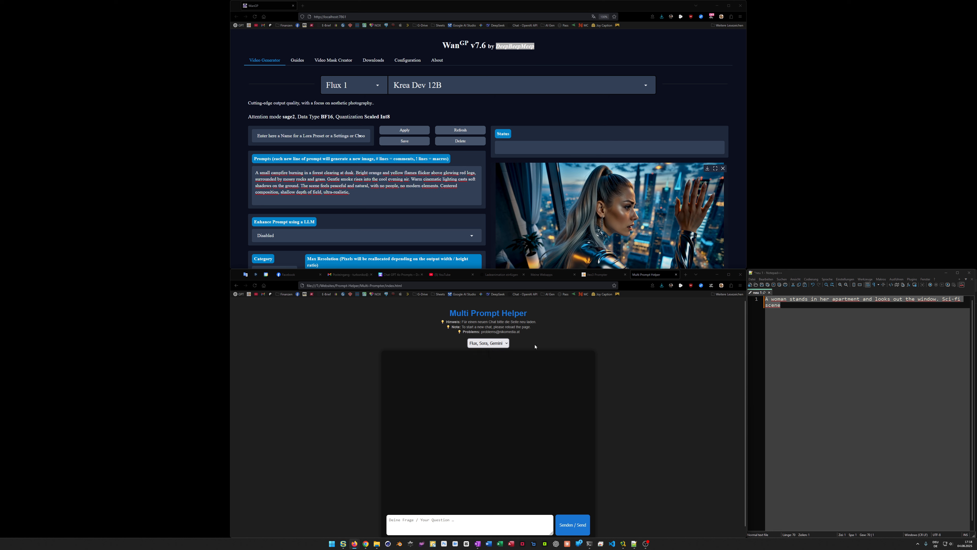
{"action": "left_click", "coordinate": [458, 520]}
{"action": "type", "text": "A woman stands in her apartment and looks out the window. Sci-fi scene"}
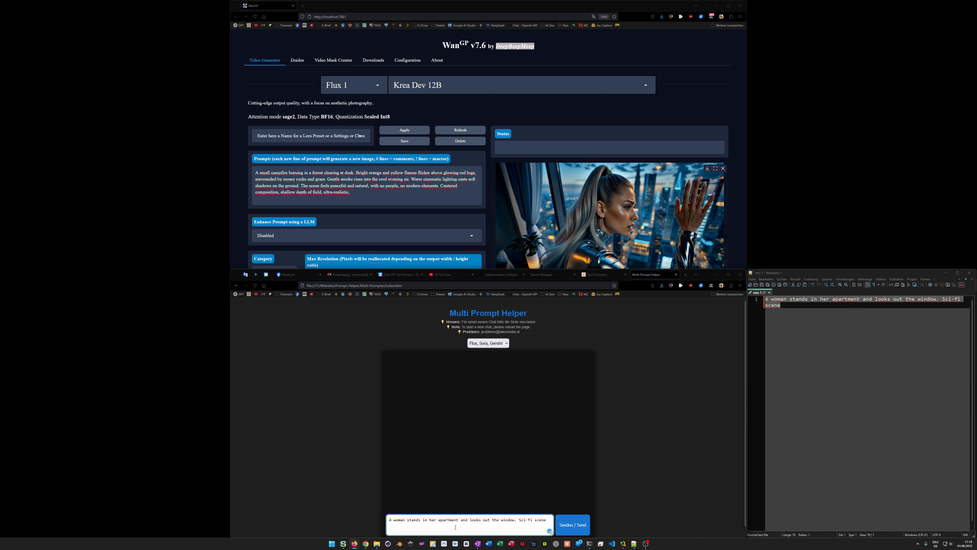
{"action": "left_click", "coordinate": [564, 530]}
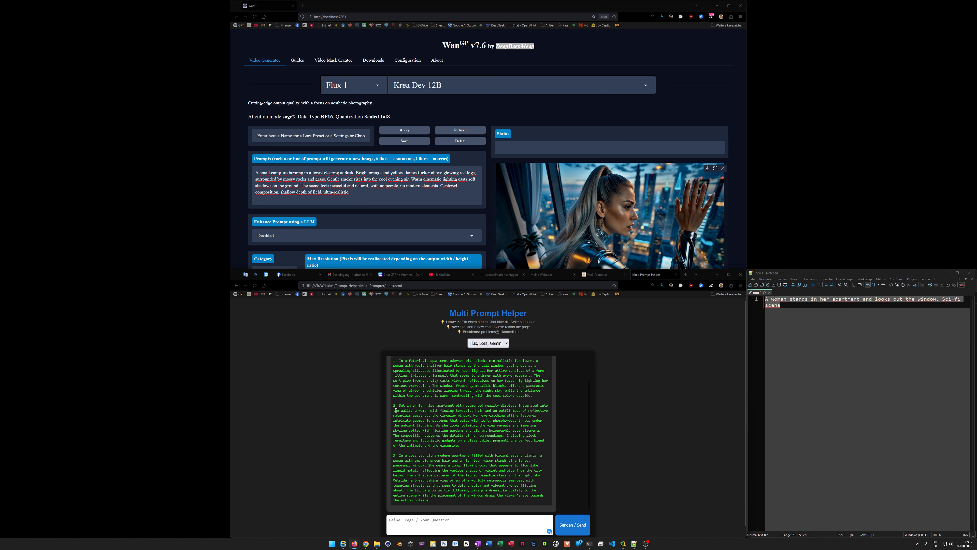
Read through the generated image prompts and compare them with the structured response in Veo3 Prompter
{"action": "scroll", "coordinate": [443, 480], "scroll_direction": "up", "scroll_amount": 2}
{"action": "scroll", "coordinate": [461, 434], "scroll_direction": "down", "scroll_amount": 2}
{"action": "left_click", "coordinate": [602, 274]}
{"action": "scroll", "coordinate": [487, 391], "scroll_direction": "up", "scroll_amount": 2}
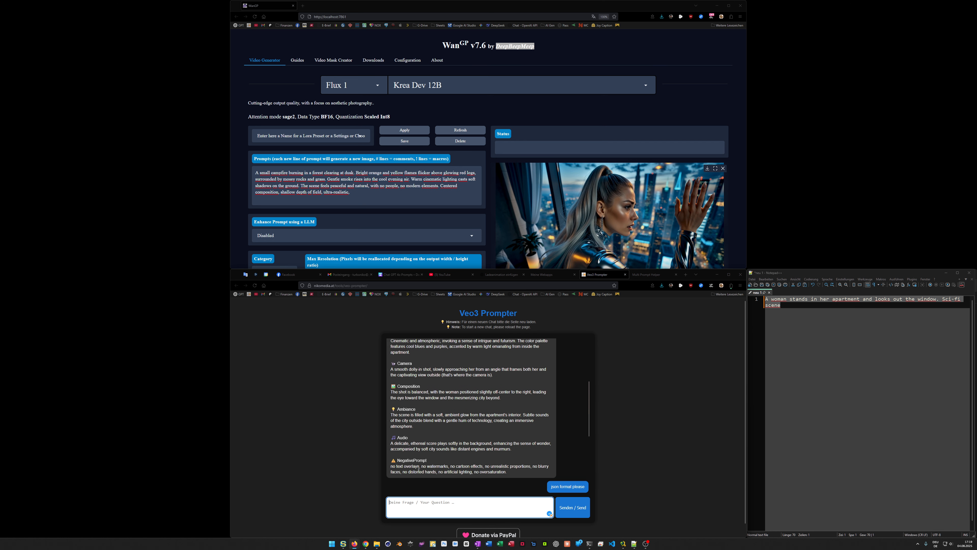
Return to Multi Prompt Helper, set the target model to Runway, and send the same apartment scene idea
{"action": "key", "text": "ctrl+Tab"}
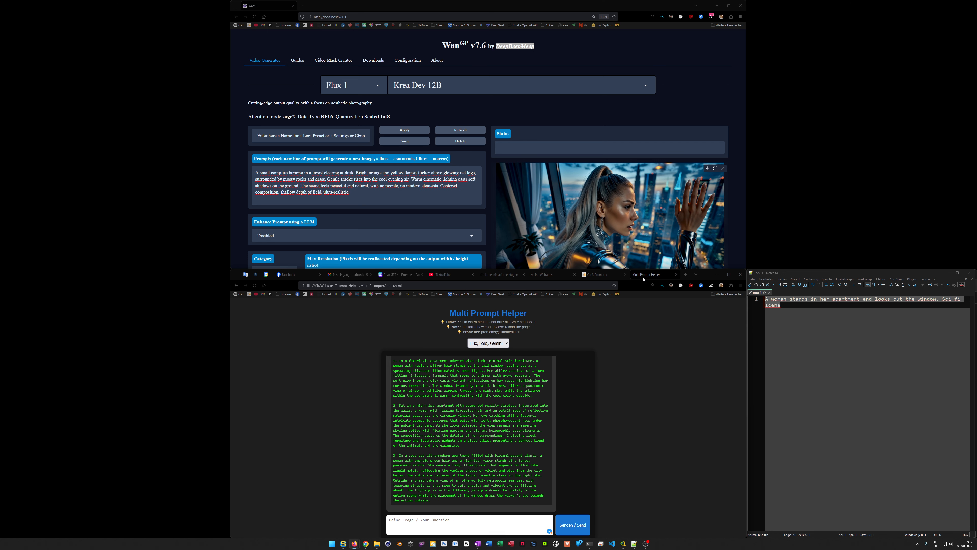
{"action": "left_click", "coordinate": [484, 343]}
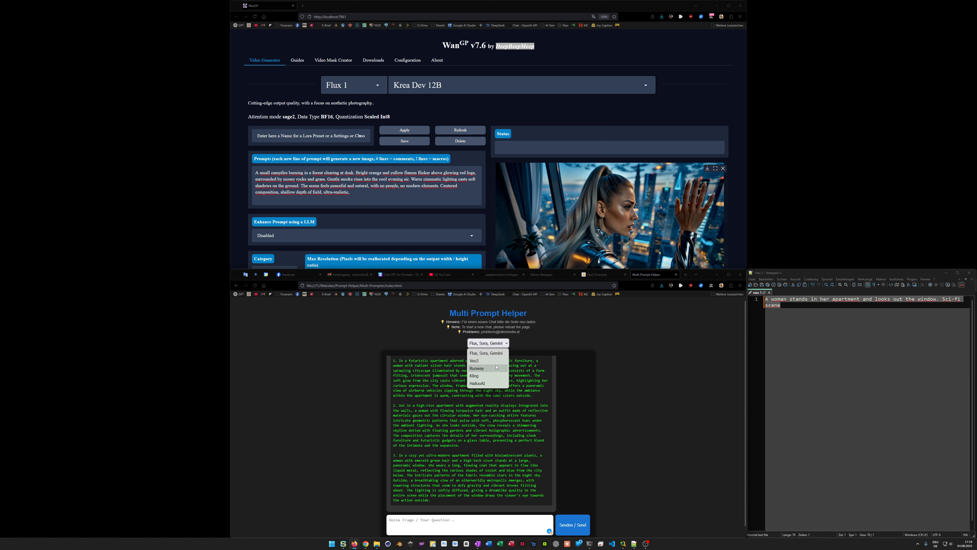
{"action": "left_click", "coordinate": [488, 371]}
{"action": "left_click", "coordinate": [445, 520]}
{"action": "type", "text": "A woman stands in her apartment and looks out the window. Sci-fi scene"}
{"action": "left_click", "coordinate": [574, 529]}
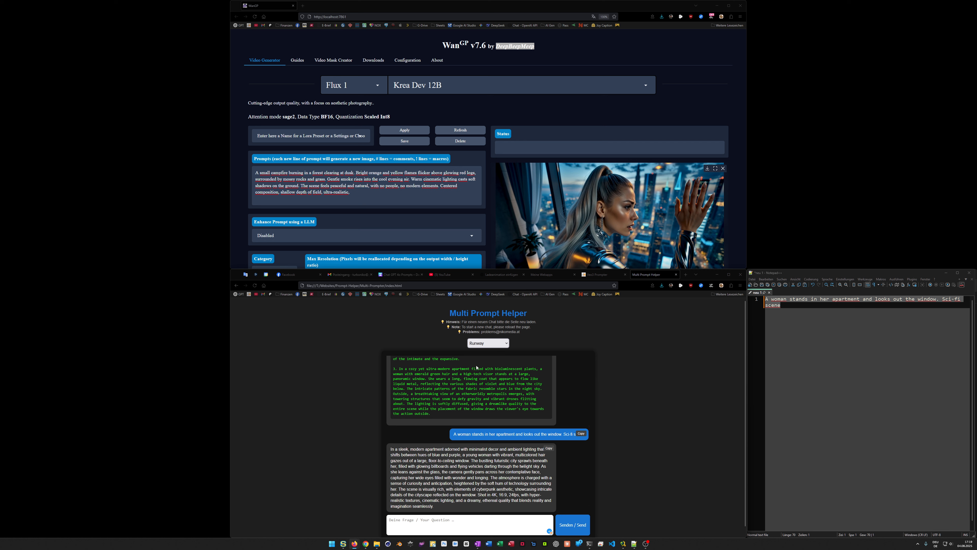
Set the target model to Kling and submit the sci-fi apartment scene idea for it
{"action": "left_click", "coordinate": [488, 343]}
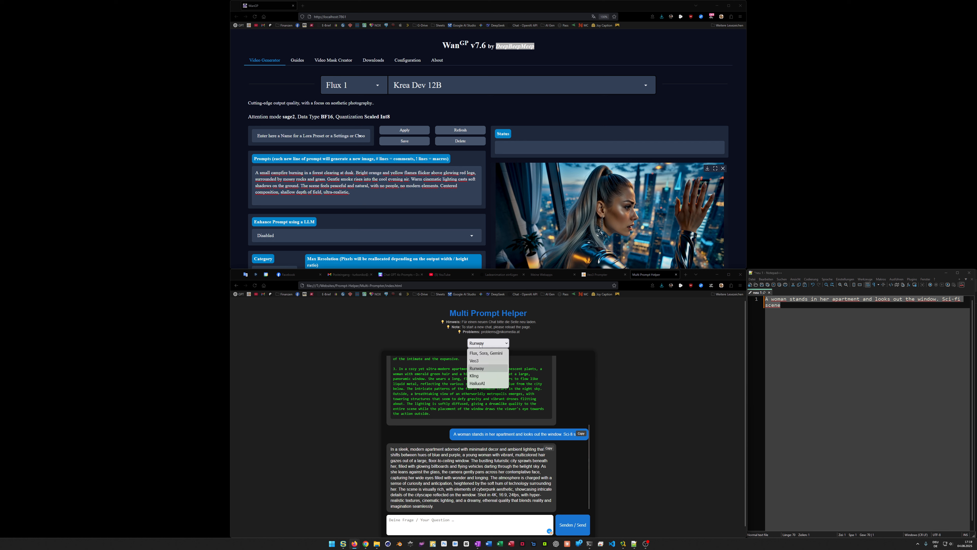
{"action": "left_click", "coordinate": [480, 377]}
{"action": "left_click", "coordinate": [472, 519]}
{"action": "type", "text": "A woman stands in her apartment and looks out the window. Sci-fi scene"}
{"action": "left_click", "coordinate": [568, 525]}
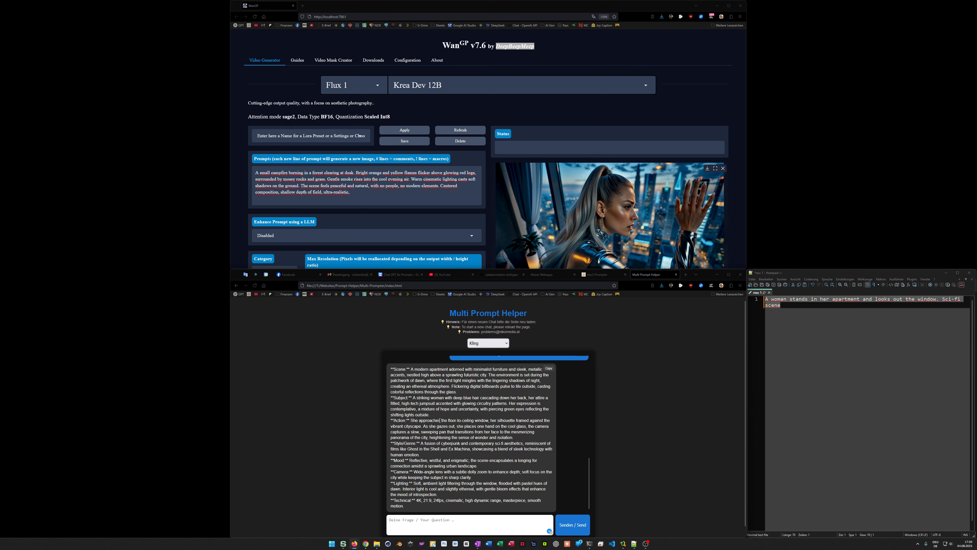
Set the target model to HailuoAI and submit the sci-fi apartment scene idea for it
{"action": "scroll", "coordinate": [440, 420], "scroll_direction": "up", "scroll_amount": 2}
{"action": "left_click", "coordinate": [477, 347]}
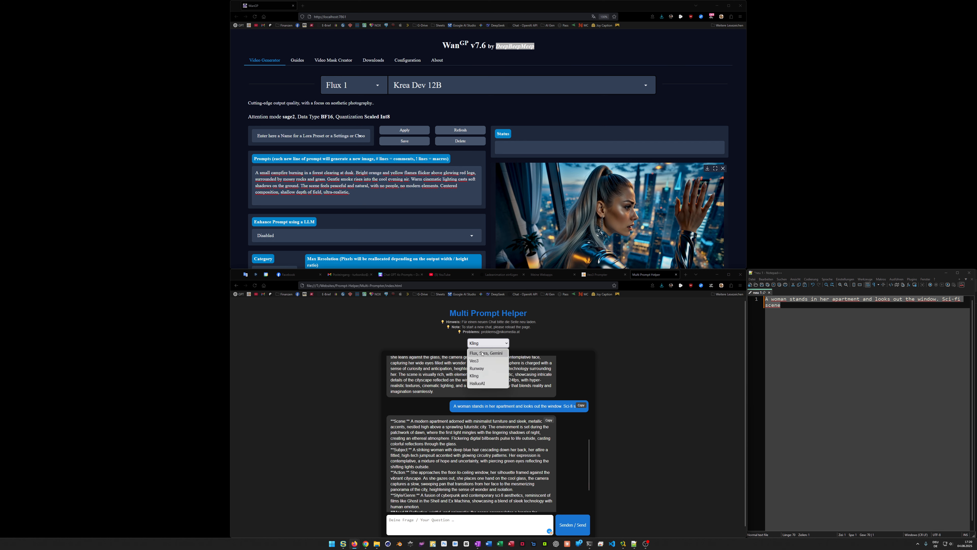
{"action": "left_click", "coordinate": [485, 385]}
{"action": "left_click", "coordinate": [473, 523]}
{"action": "type", "text": "A woman stands in her apartment and looks out the window. Sci-fi scene"}
{"action": "left_click", "coordinate": [575, 528]}
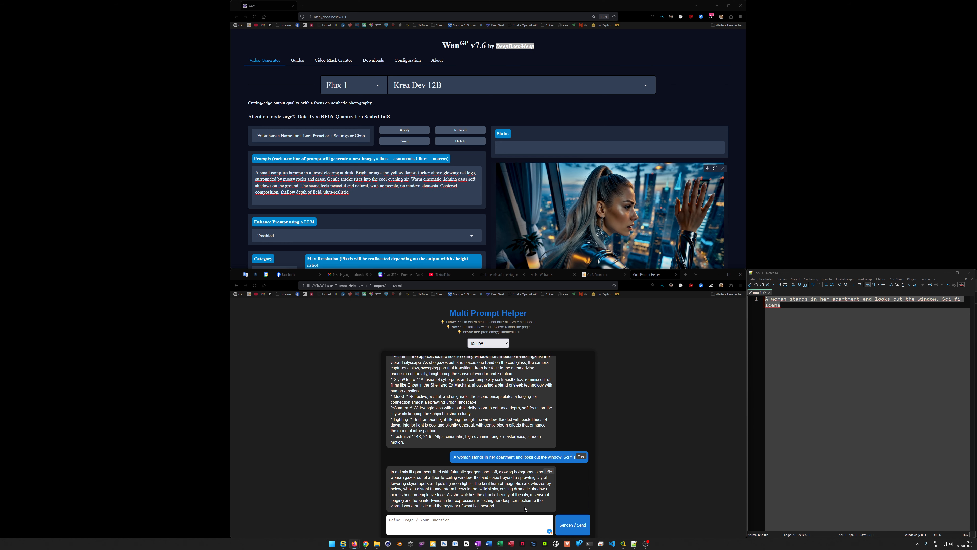
Examine the whole chat with the prompts for each model, the list of target models, and the contact e-mail for problems
{"action": "scroll", "coordinate": [450, 484], "scroll_direction": "down", "scroll_amount": 1}
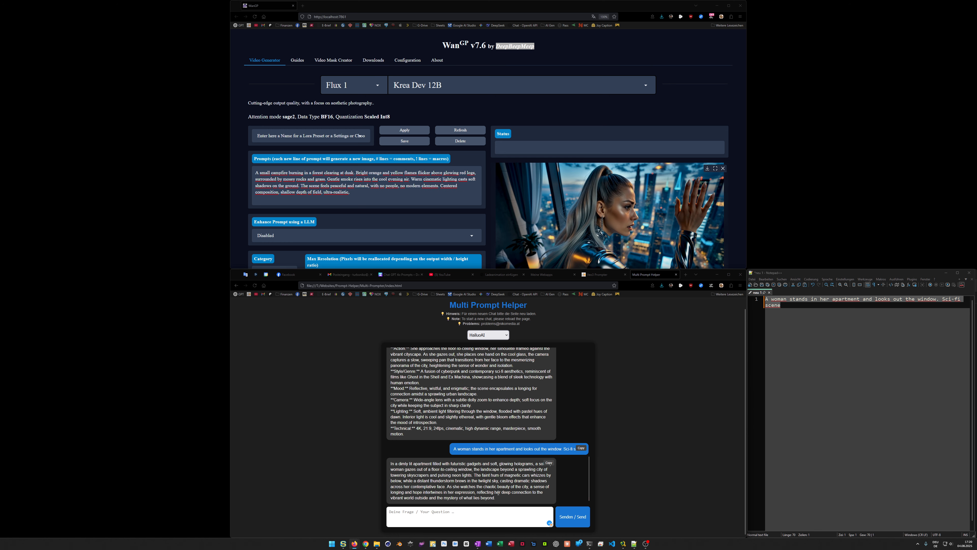
{"action": "scroll", "coordinate": [496, 487], "scroll_direction": "up", "scroll_amount": 6}
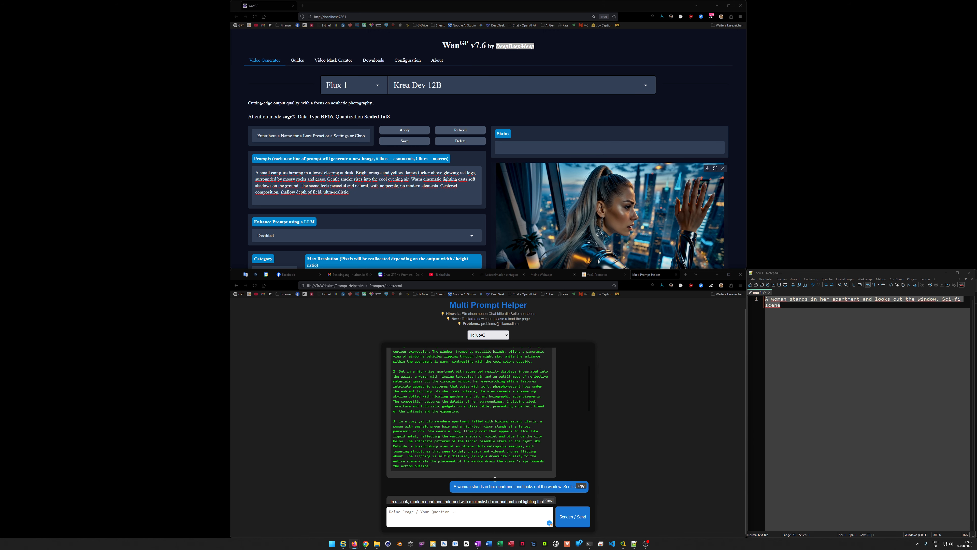
{"action": "scroll", "coordinate": [495, 479], "scroll_direction": "up", "scroll_amount": 2}
{"action": "left_click", "coordinate": [488, 335]}
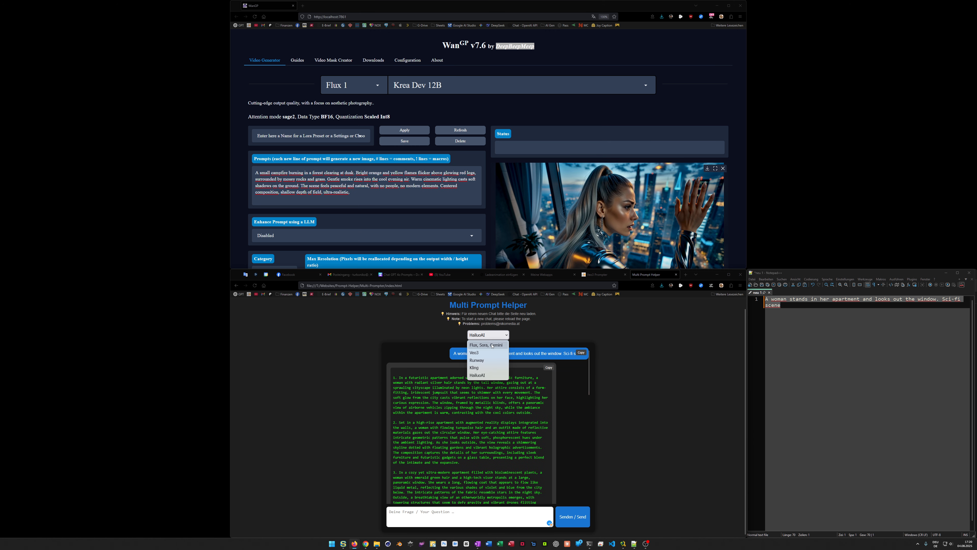
{"action": "left_click", "coordinate": [512, 368]}
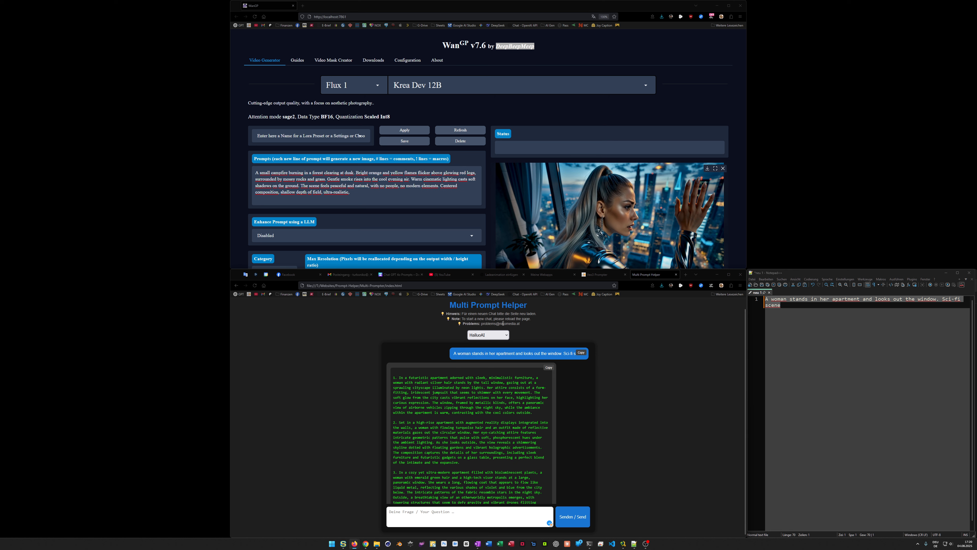
{"action": "left_click_drag", "start_coordinate": [482, 324], "coordinate": [524, 324]}
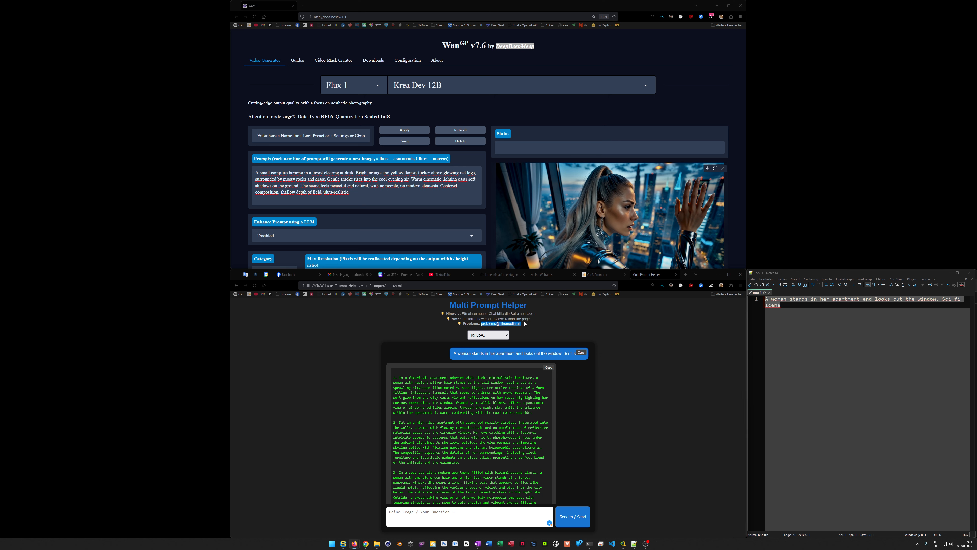
{"action": "left_click", "coordinate": [547, 329]}
{"action": "scroll", "coordinate": [553, 430], "scroll_direction": "down", "scroll_amount": 9}
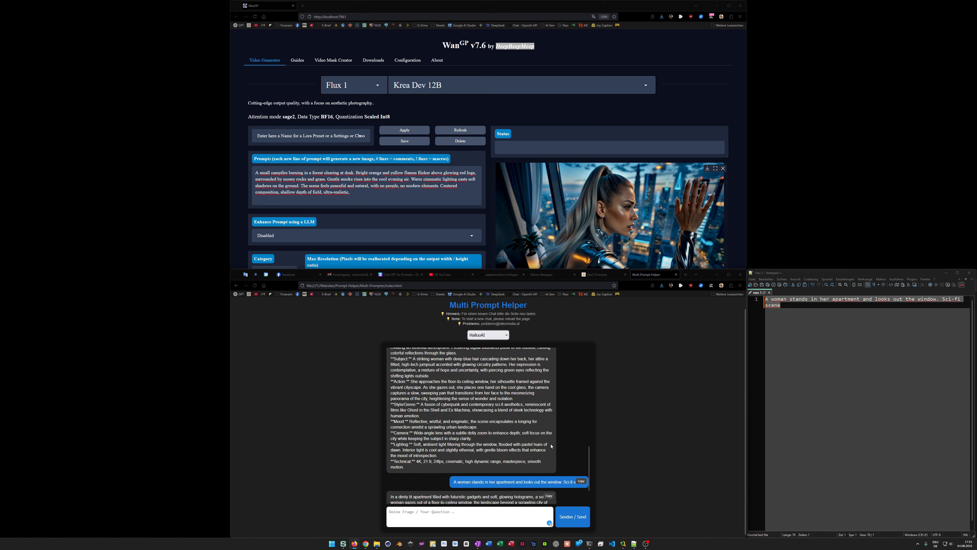
{"action": "scroll", "coordinate": [551, 451], "scroll_direction": "down", "scroll_amount": 1}
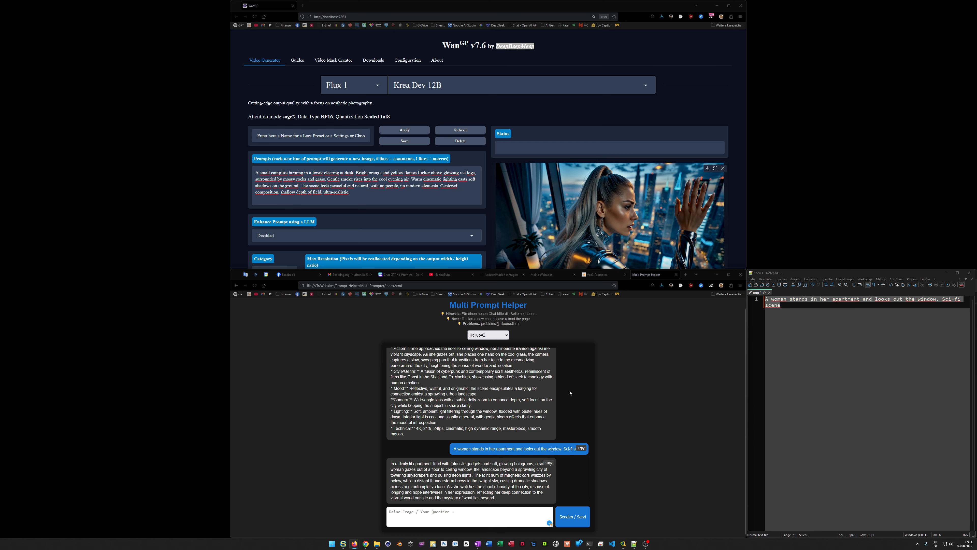
{"action": "scroll", "coordinate": [570, 393], "scroll_direction": "up", "scroll_amount": 8}
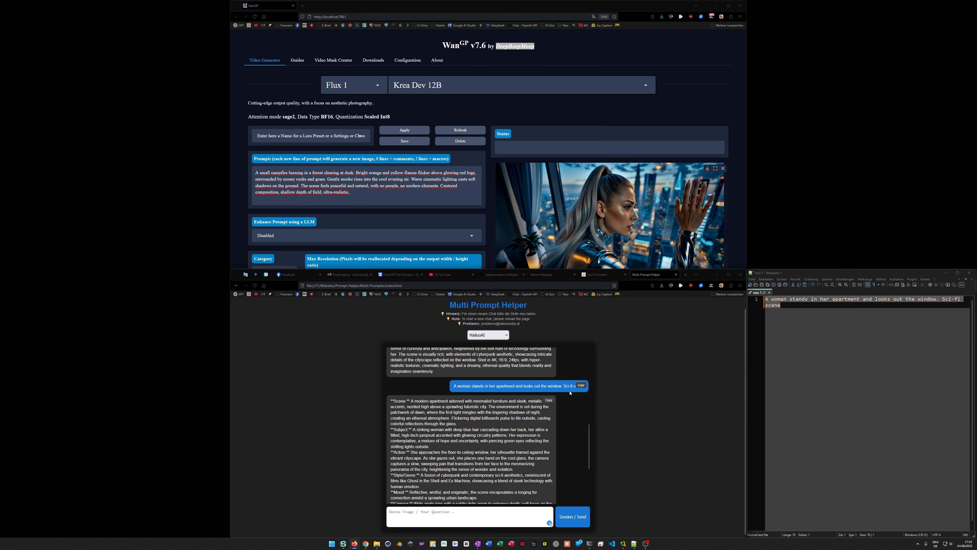
{"action": "scroll", "coordinate": [570, 393], "scroll_direction": "up", "scroll_amount": 4}
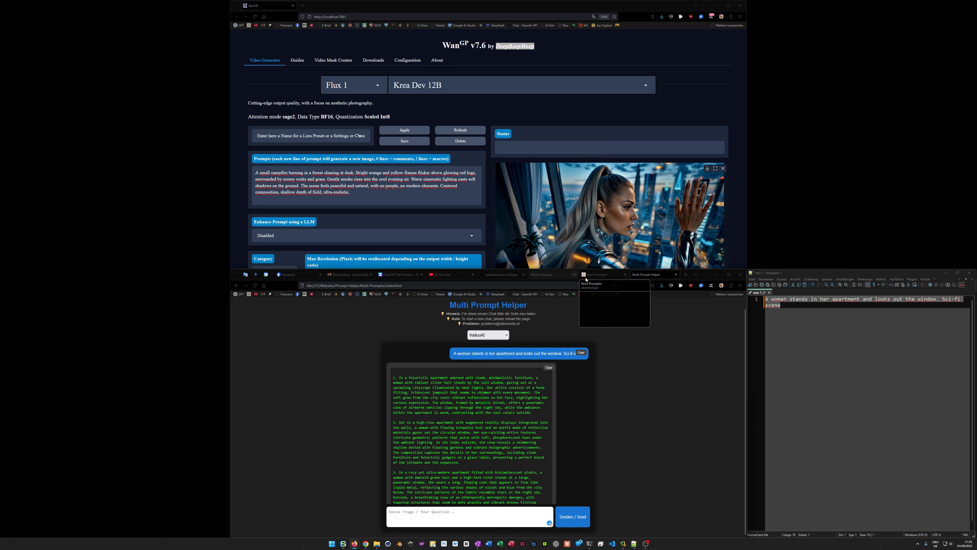
Open the online Webapp-Center in a new browser tab and launch its Media Comparer app
{"action": "left_click", "coordinate": [608, 276]}
{"action": "left_click", "coordinate": [551, 274]}
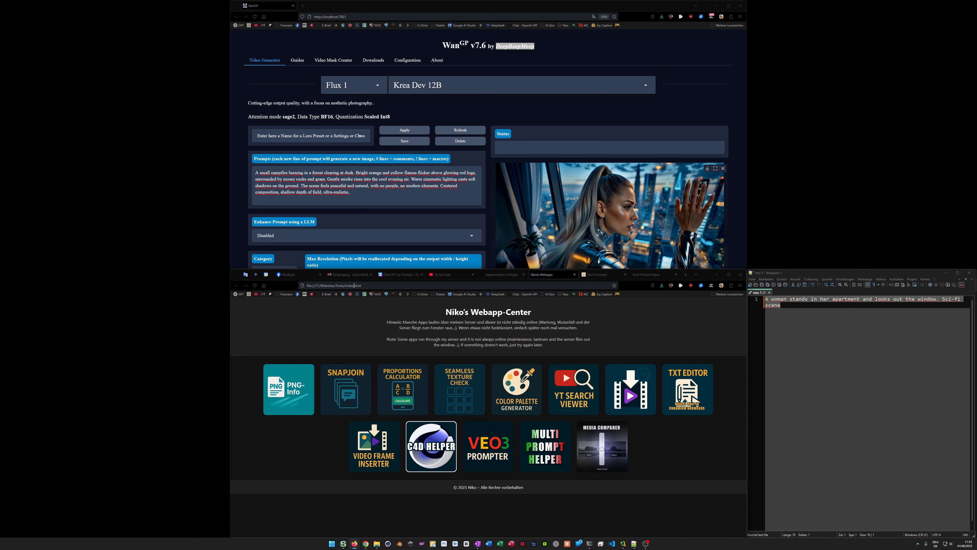
{"action": "left_click", "coordinate": [686, 277]}
{"action": "left_click", "coordinate": [564, 470]}
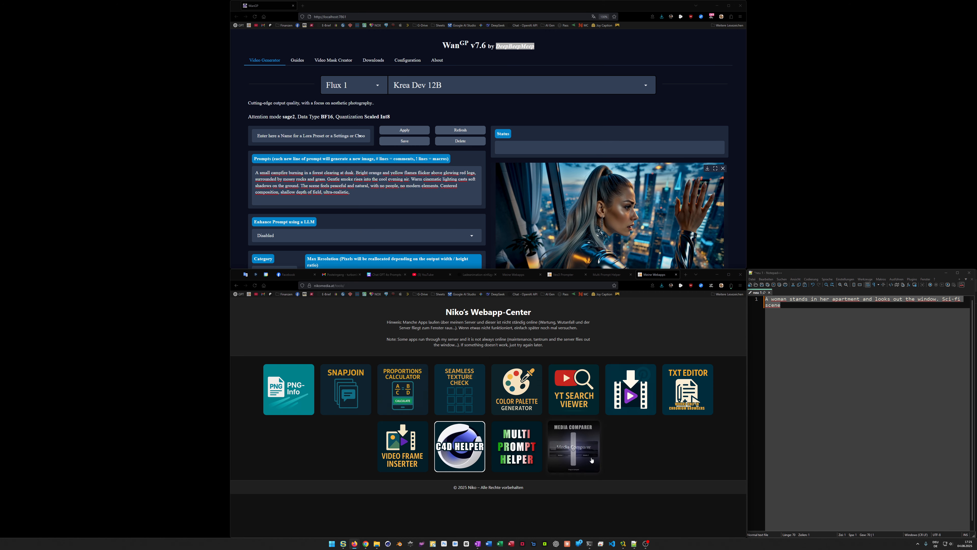
{"action": "left_click", "coordinate": [573, 453]}
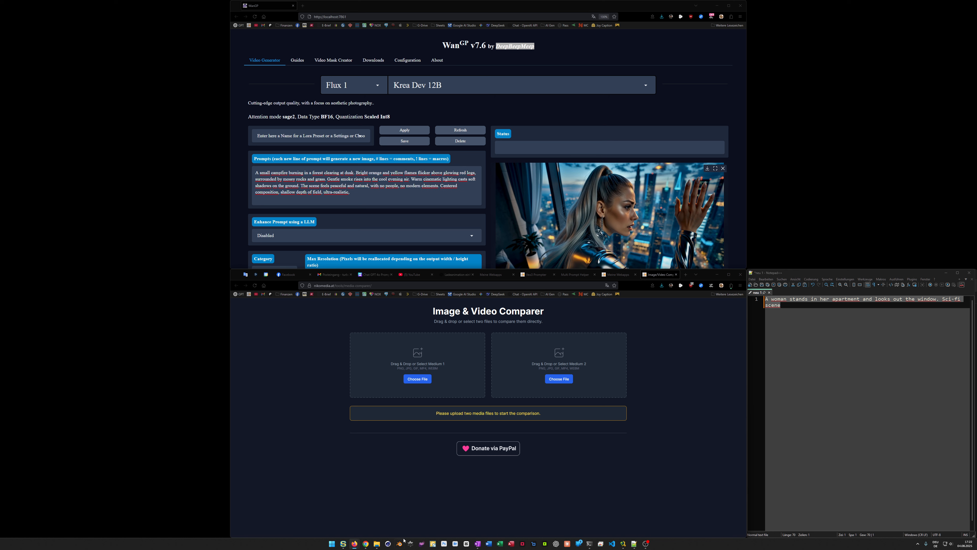
Bring up the Wan2GP outputs folder in File Explorer
{"action": "left_click", "coordinate": [377, 543]}
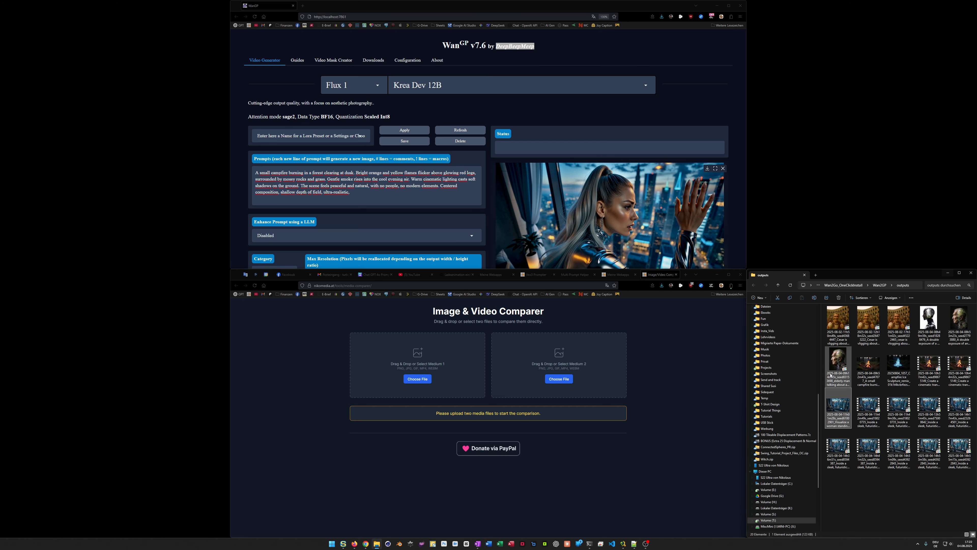
Load the first two Caesar vlogging videos from the outputs folder into the comparer as Medium 1 and Medium 2
{"action": "left_click_drag", "start_coordinate": [840, 320], "coordinate": [420, 365]}
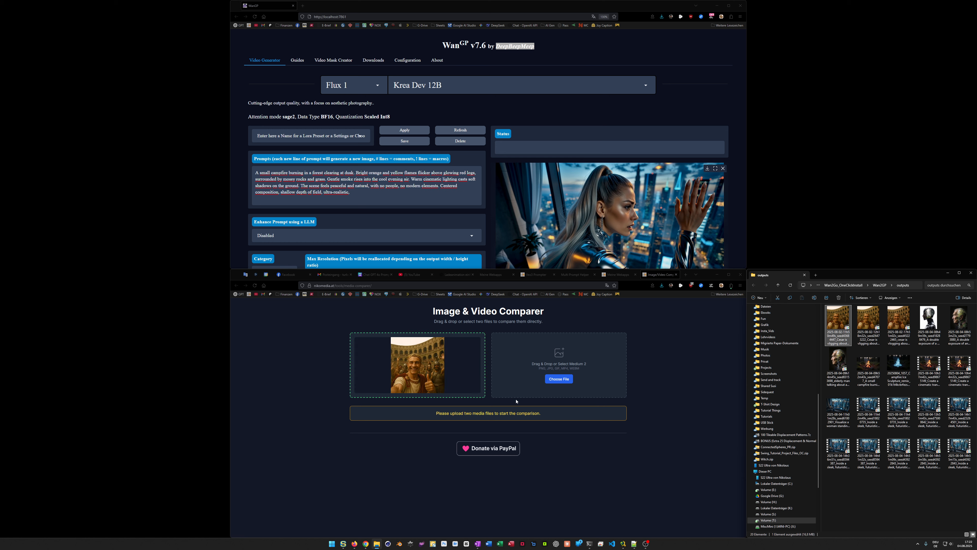
{"action": "left_click_drag", "start_coordinate": [868, 324], "coordinate": [572, 374]}
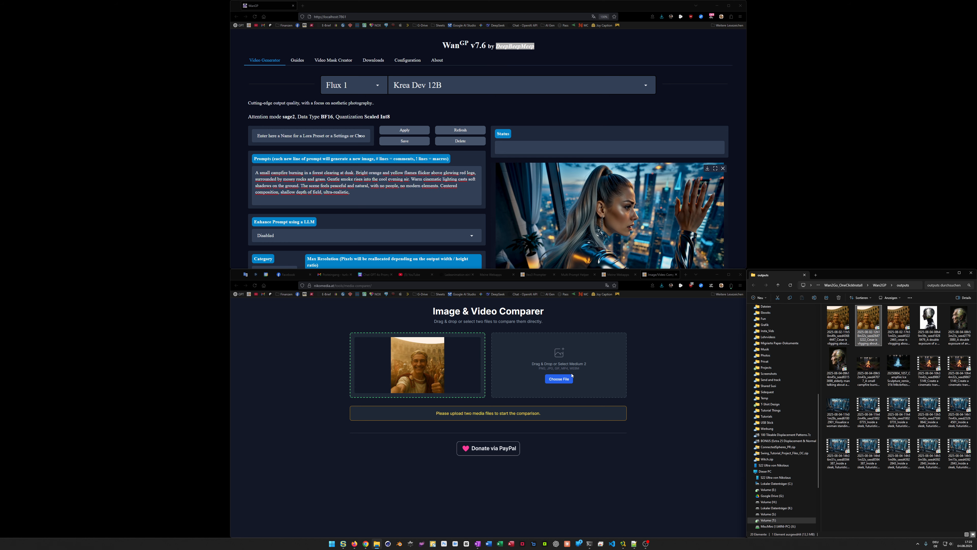
Compare the two Caesar videos by sweeping the divider across the comparison preview, and look over the whole page
{"action": "scroll", "coordinate": [599, 442], "scroll_direction": "down", "scroll_amount": 1}
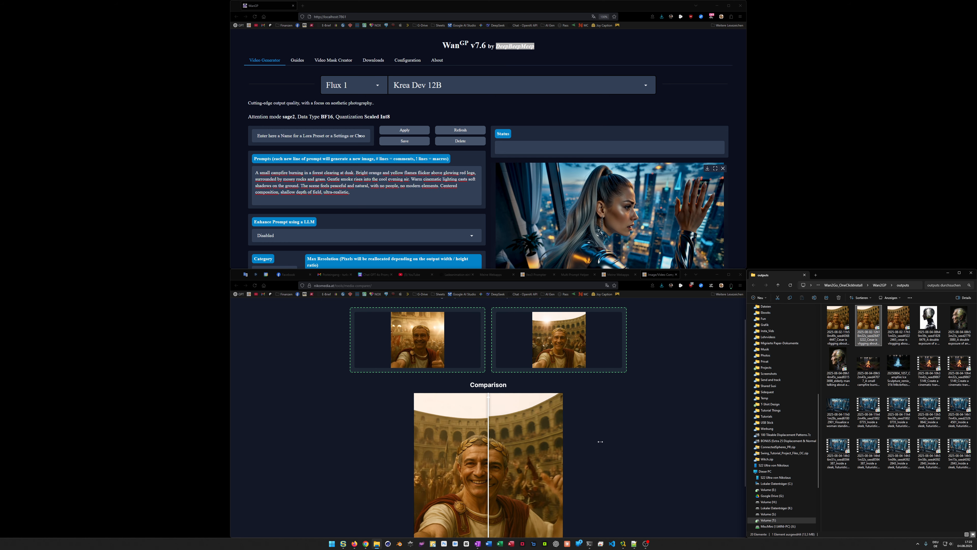
{"action": "left_click_drag", "start_coordinate": [488, 458], "coordinate": [559, 458]}
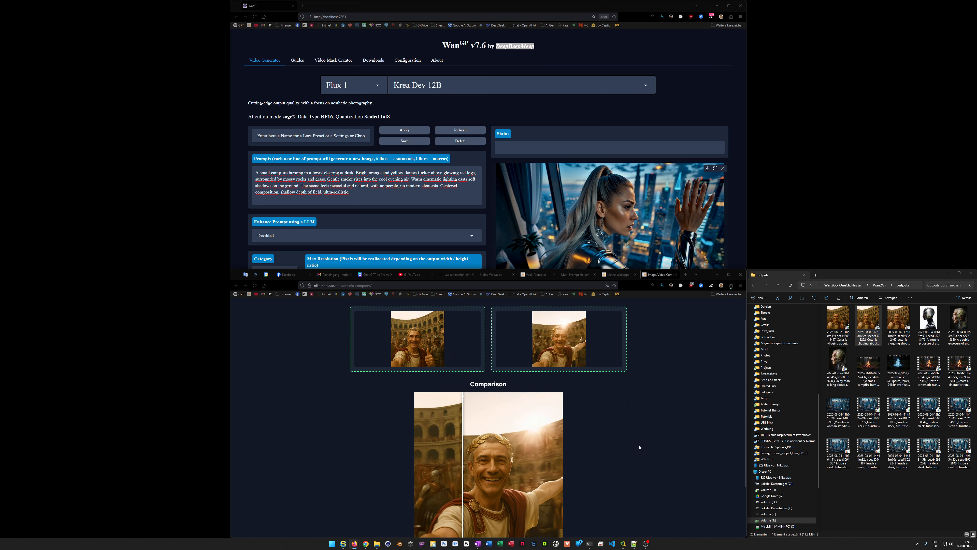
{"action": "scroll", "coordinate": [639, 447], "scroll_direction": "down", "scroll_amount": 1}
{"action": "scroll", "coordinate": [639, 447], "scroll_direction": "down", "scroll_amount": 1}
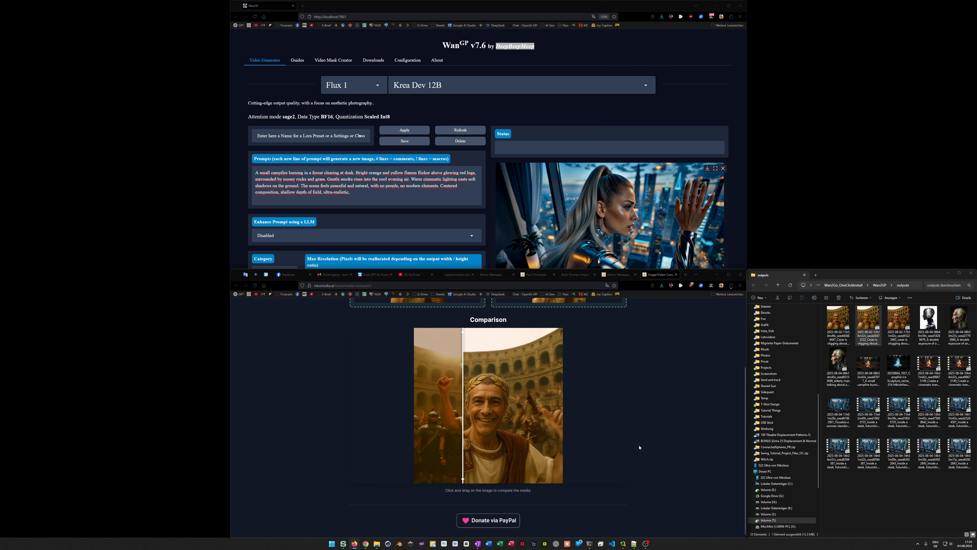
{"action": "scroll", "coordinate": [639, 448], "scroll_direction": "up", "scroll_amount": 2}
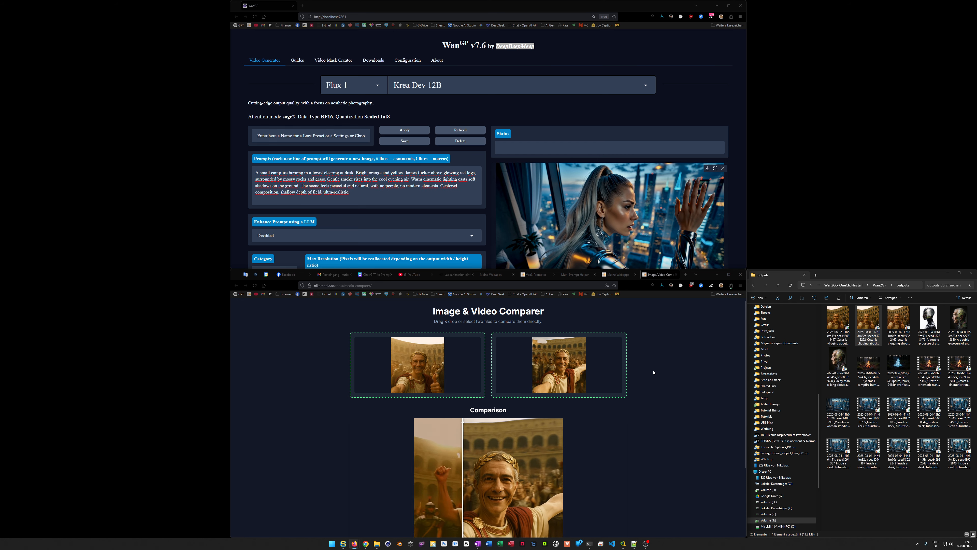
Close the Media Comparer, view the C4D Helper page from the Webapp-Center, and return to the app overview
{"action": "middle_click", "coordinate": [659, 276]}
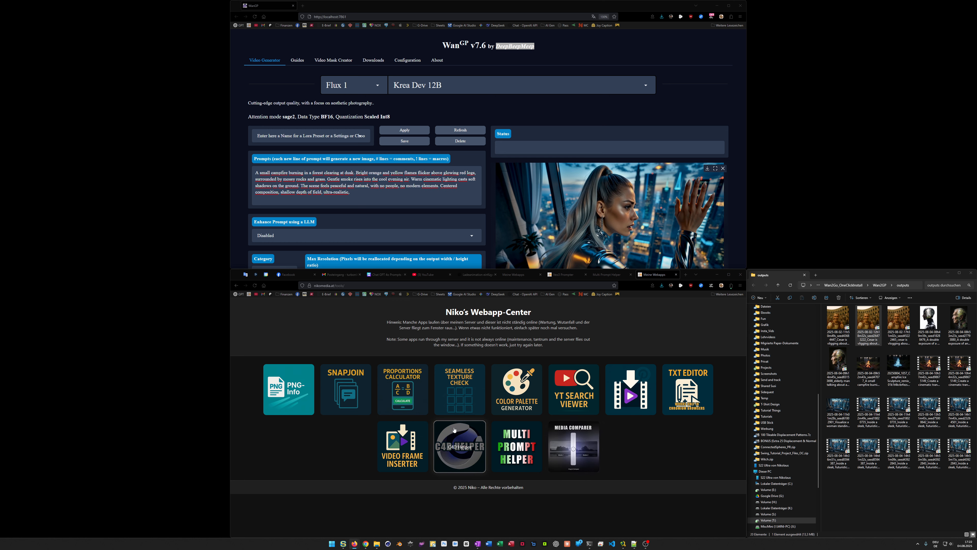
{"action": "left_click", "coordinate": [462, 443]}
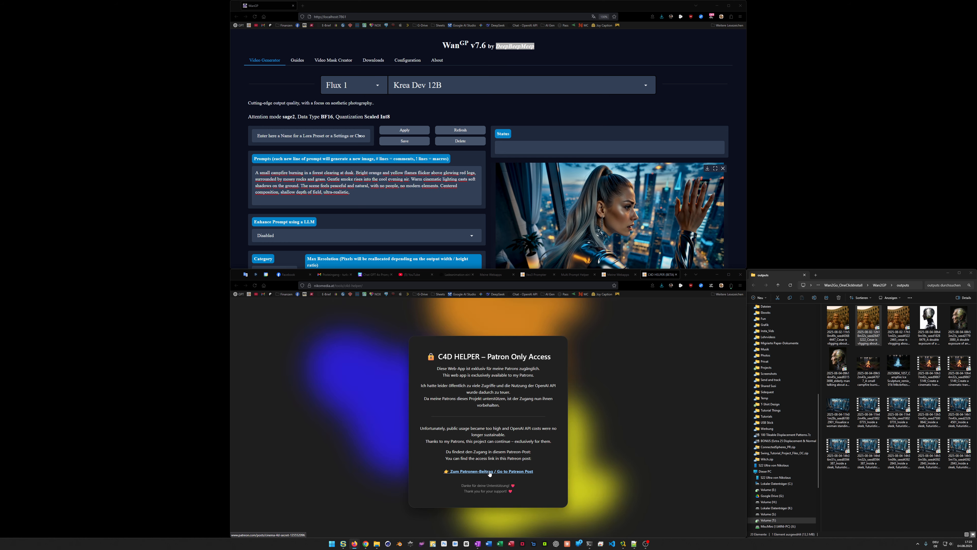
{"action": "middle_click", "coordinate": [659, 278]}
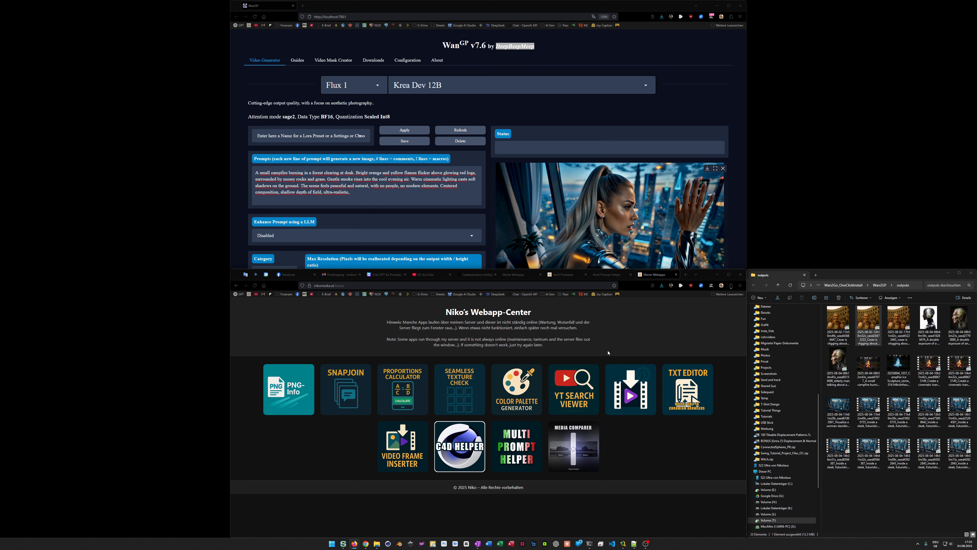